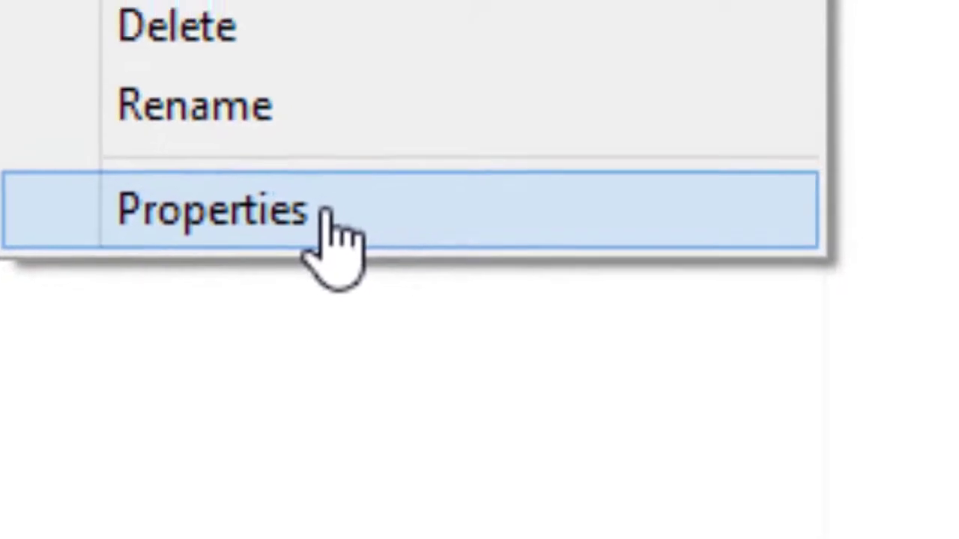
- Open the system settings for changing the computer name and set the computer description to client_user
click(356, 200)
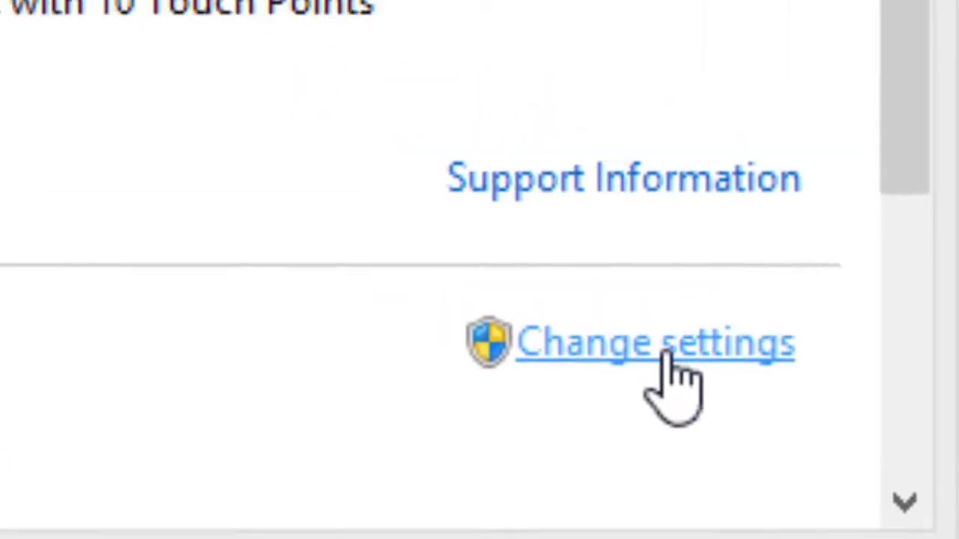
click(486, 255)
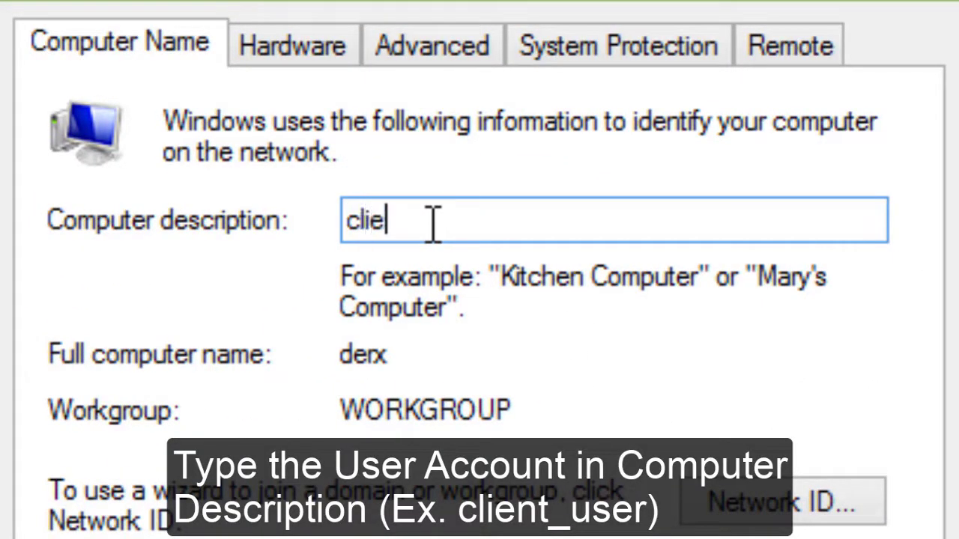
text(client_user)
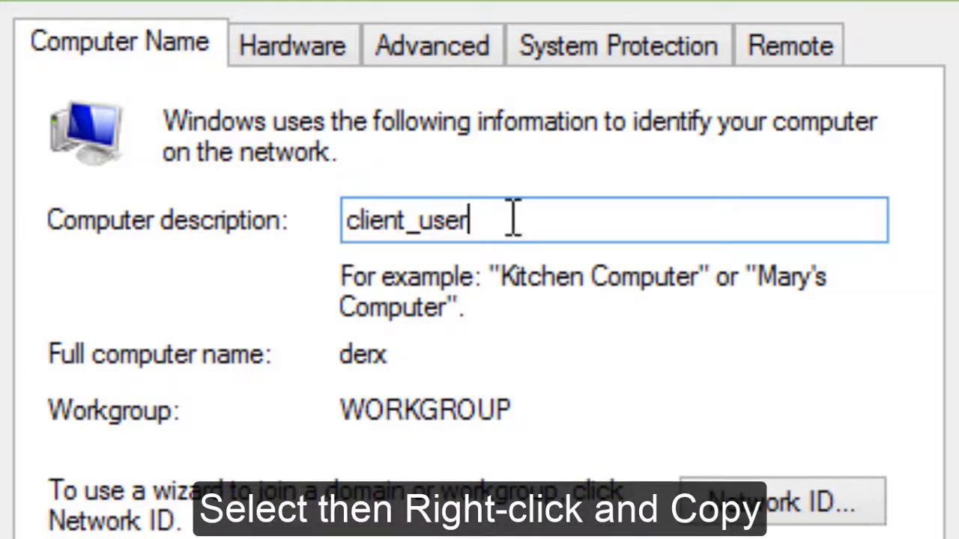
- Copy the computer description client_user and paste it as the new computer name
drag(512, 217, 337, 218)
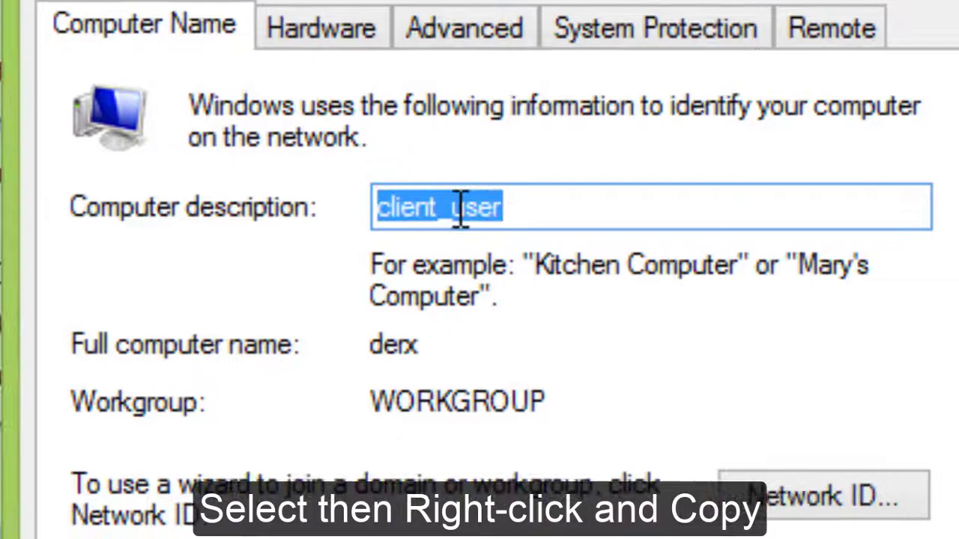
right_click(461, 212)
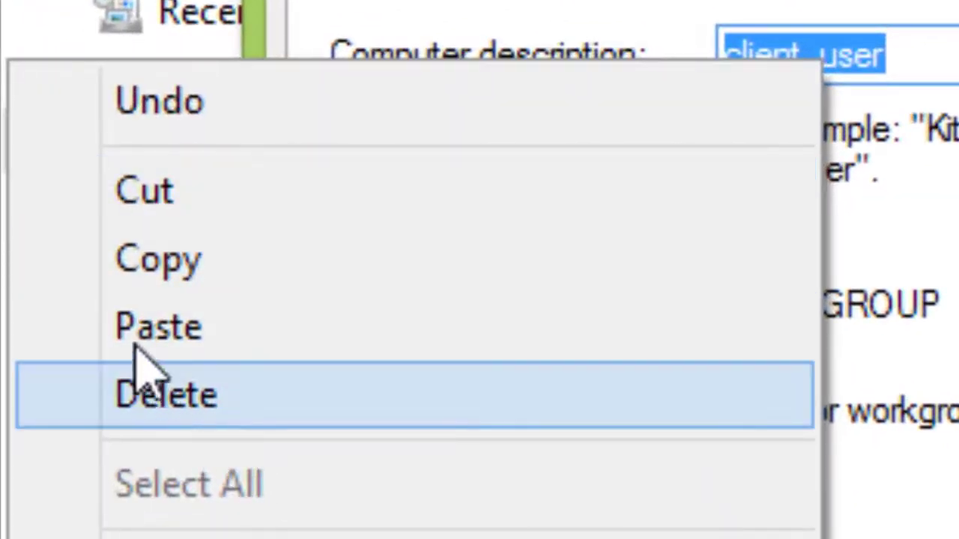
click(279, 276)
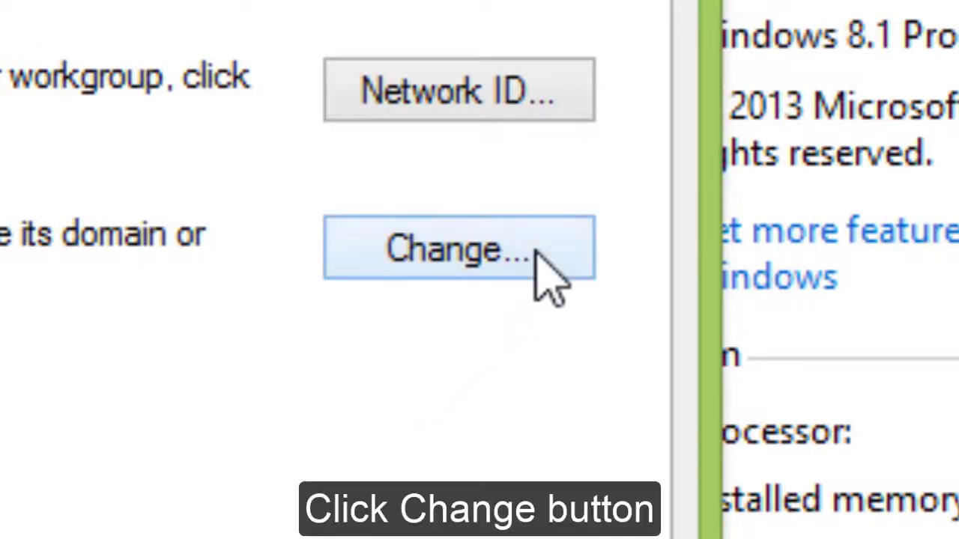
click(551, 277)
right_click(128, 272)
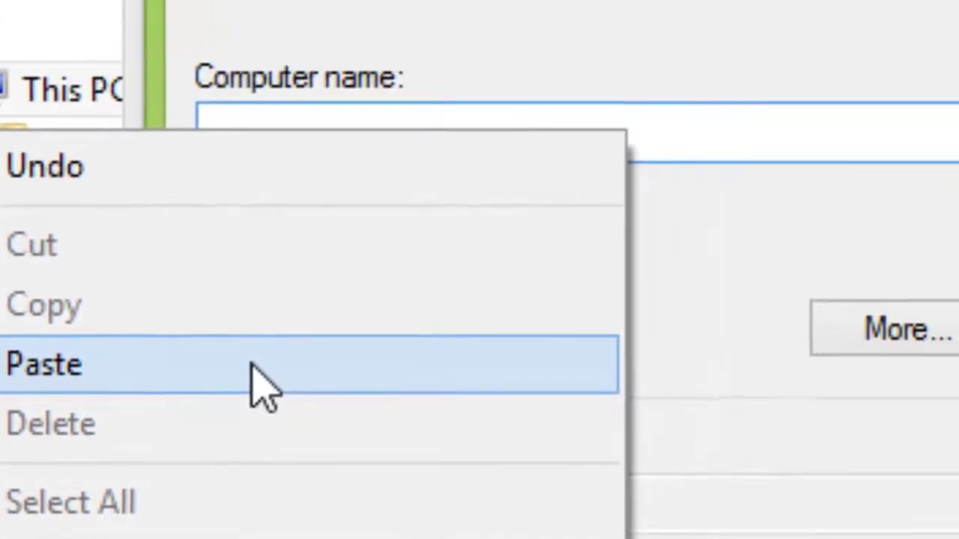
click(352, 255)
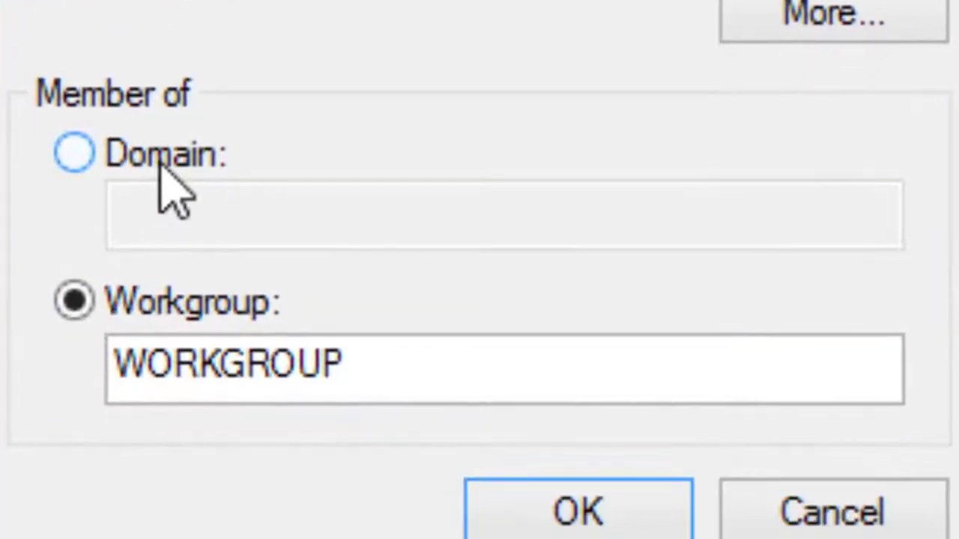
- Try to join the computer to the domain mydomain.com, accepting the non-standard computer name
click(158, 166)
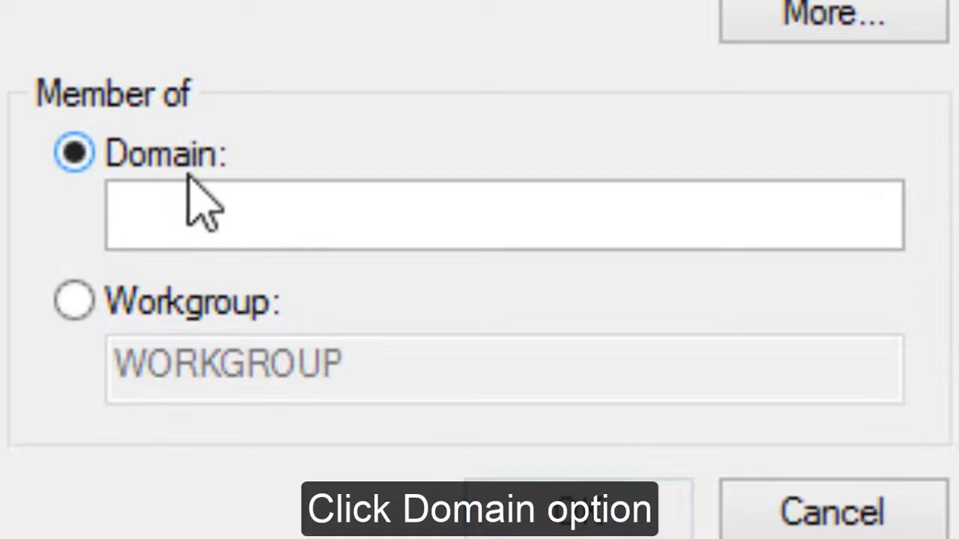
click(241, 206)
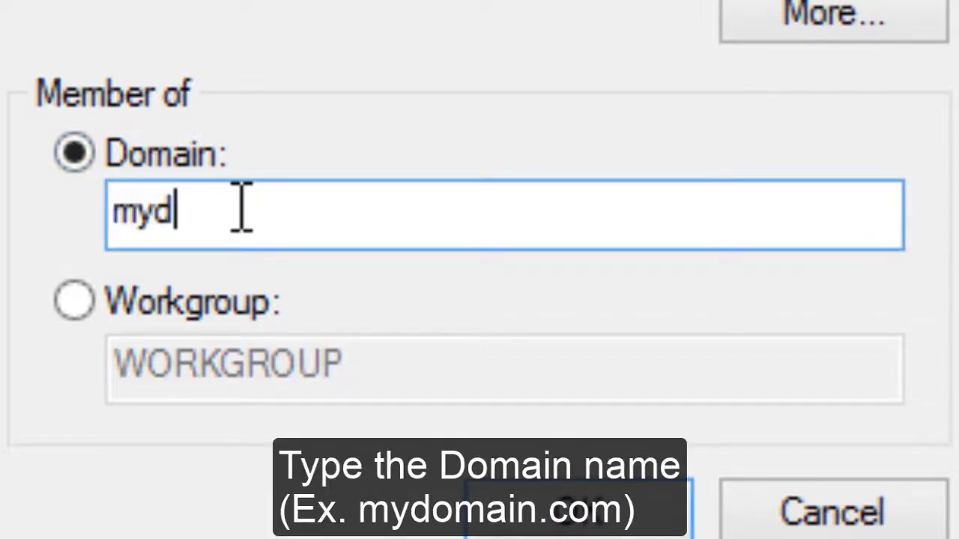
text(mydomain.co)
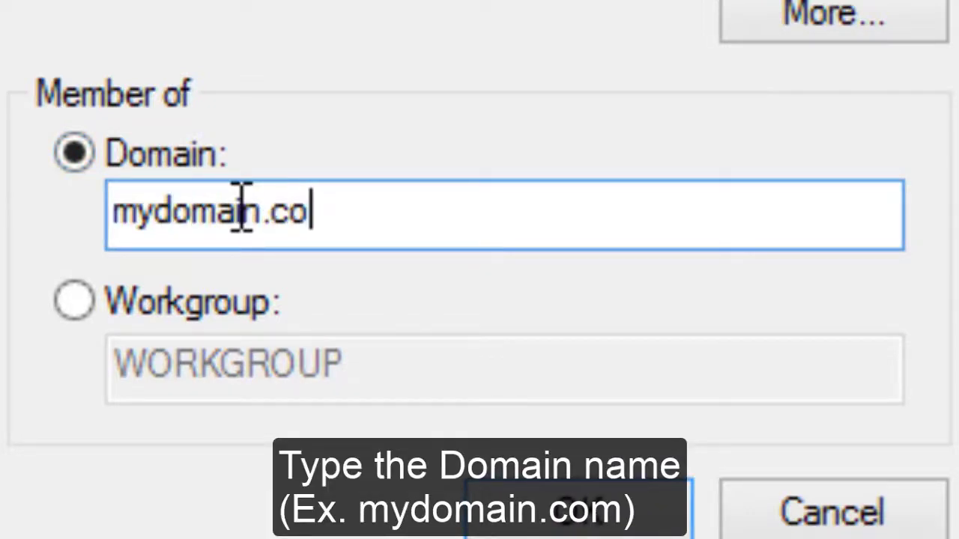
text(m)
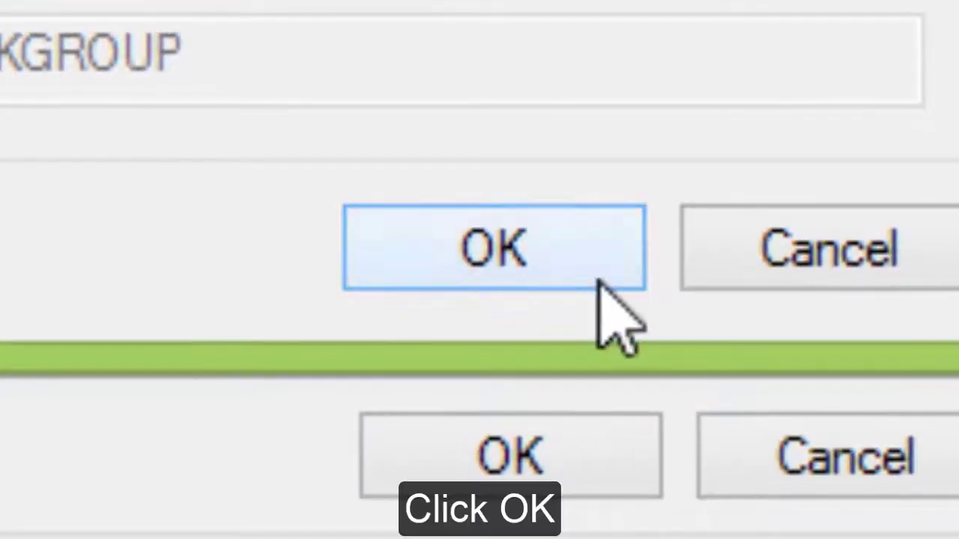
click(650, 508)
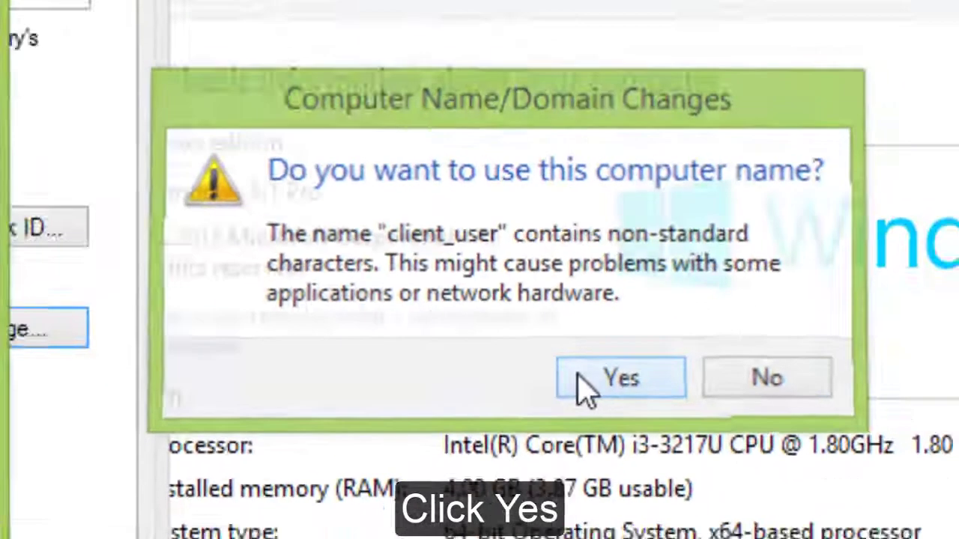
click(582, 387)
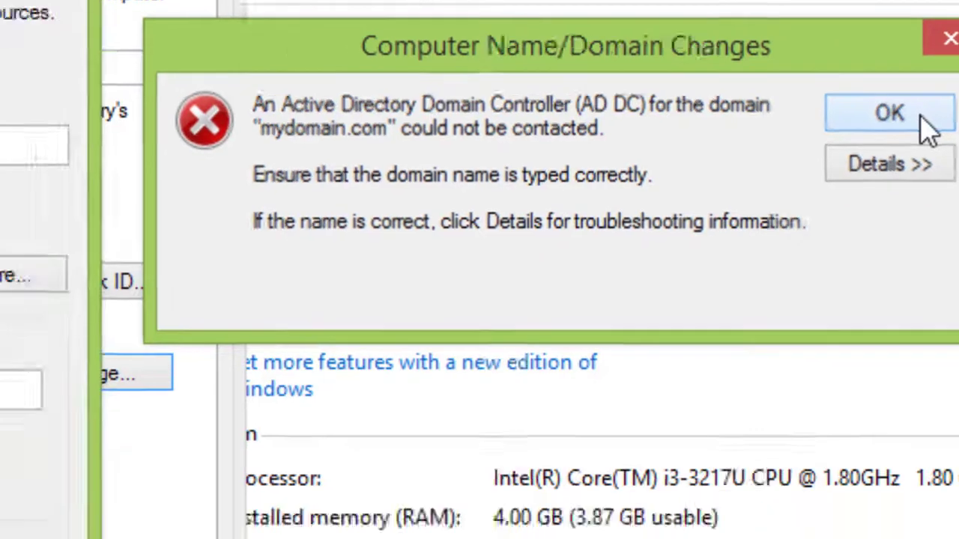
click(854, 161)
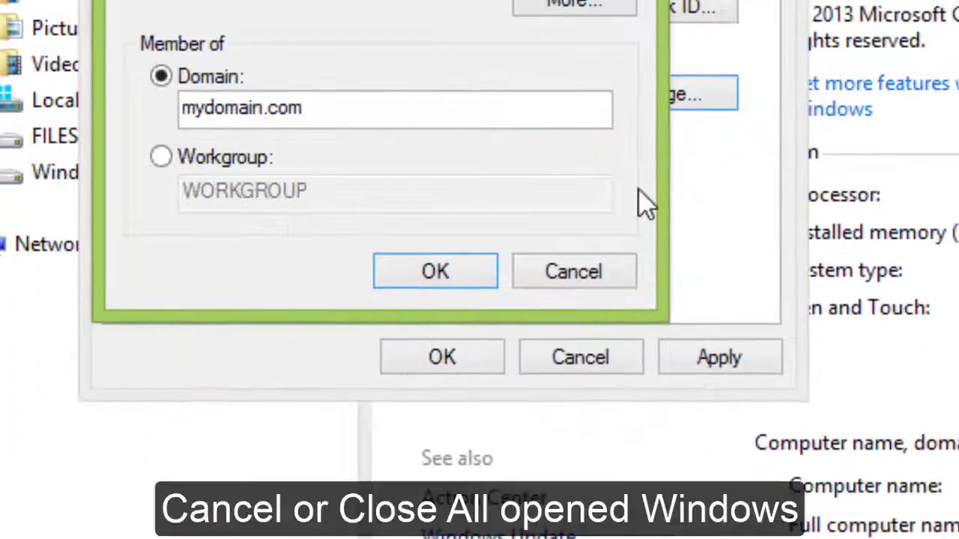
- Cancel the computer name and domain changes and close the System window
click(569, 273)
click(579, 359)
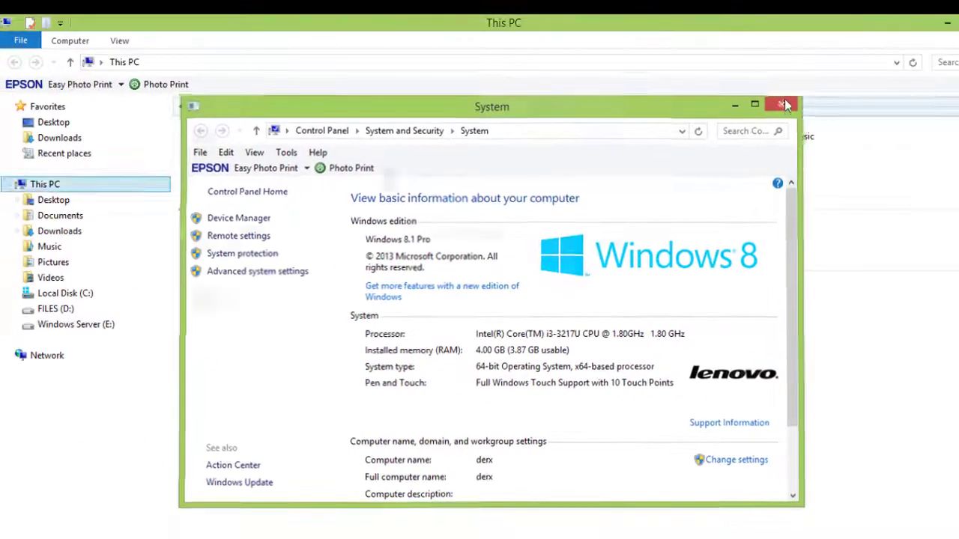
click(784, 104)
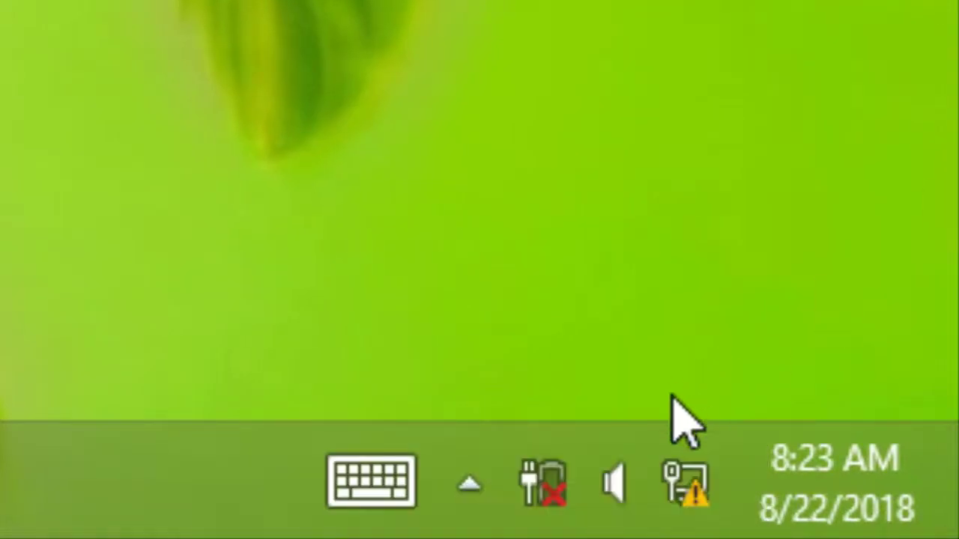
- Open the properties of the VMware Network Adapter VMnet8 connection from the Network and Sharing Center
right_click(696, 500)
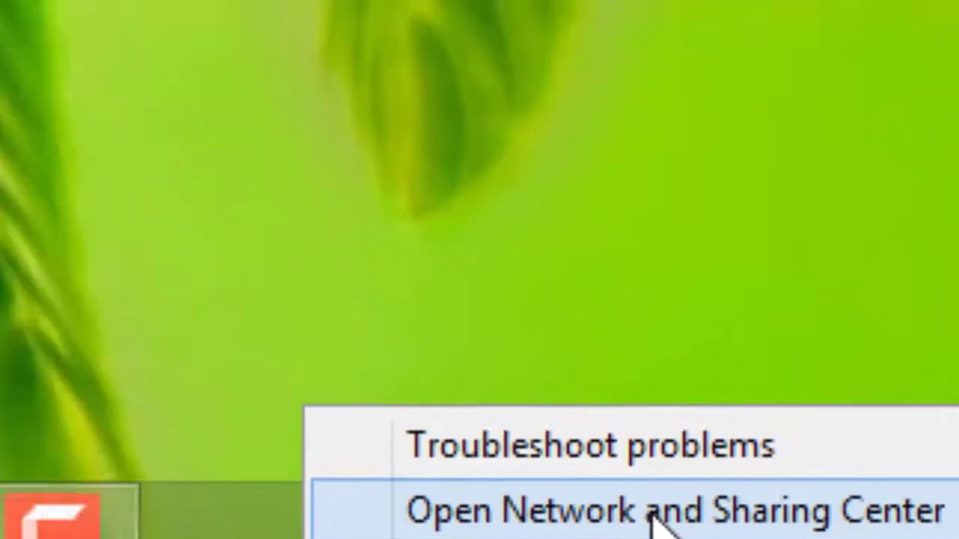
click(509, 455)
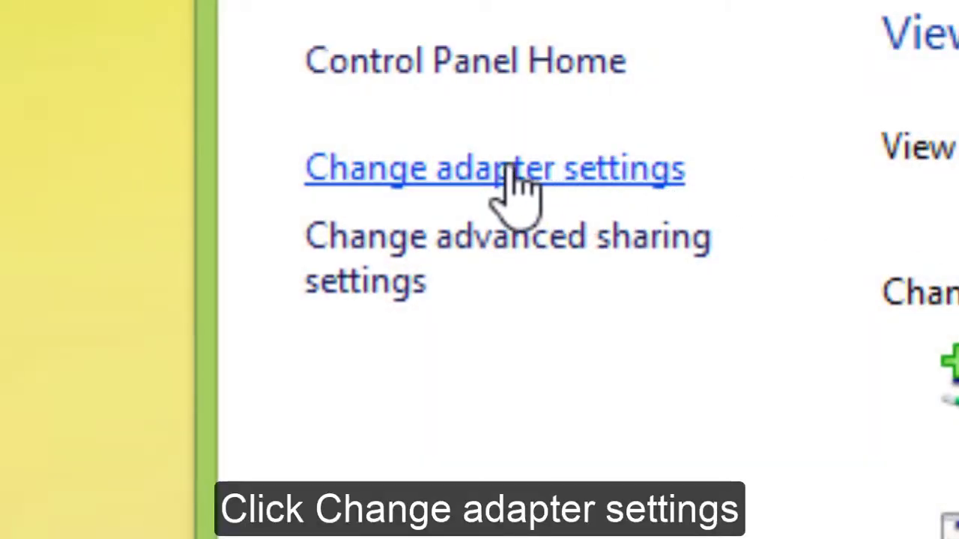
click(551, 187)
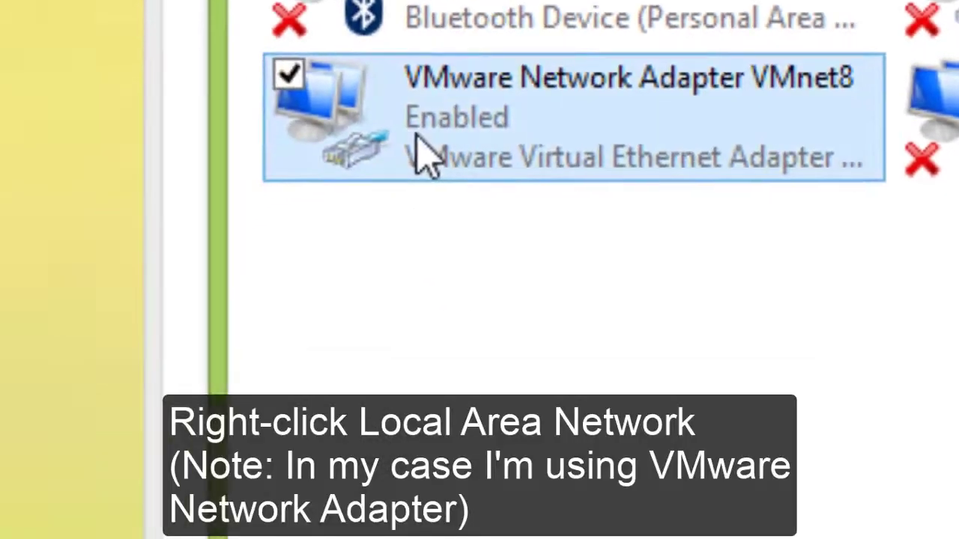
right_click(312, 217)
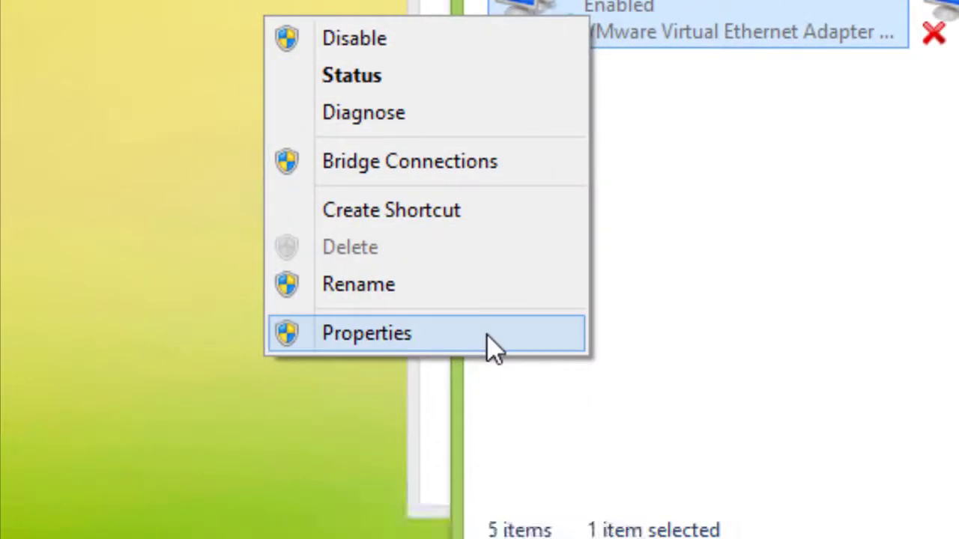
click(487, 336)
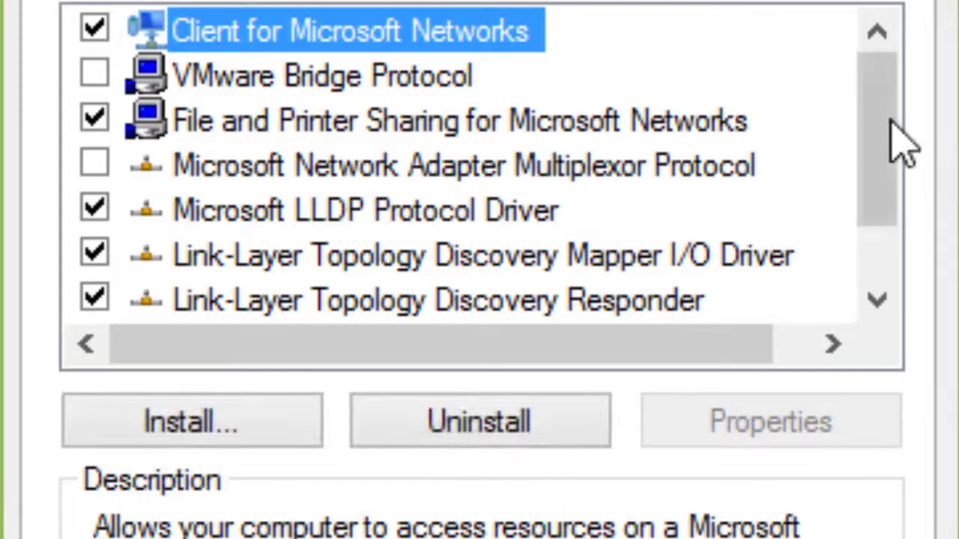
- In the adapter's Internet Protocol Version 4 properties, use manual DNS servers and set the preferred one to 192.168.0.2
drag(895, 142, 884, 247)
click(635, 304)
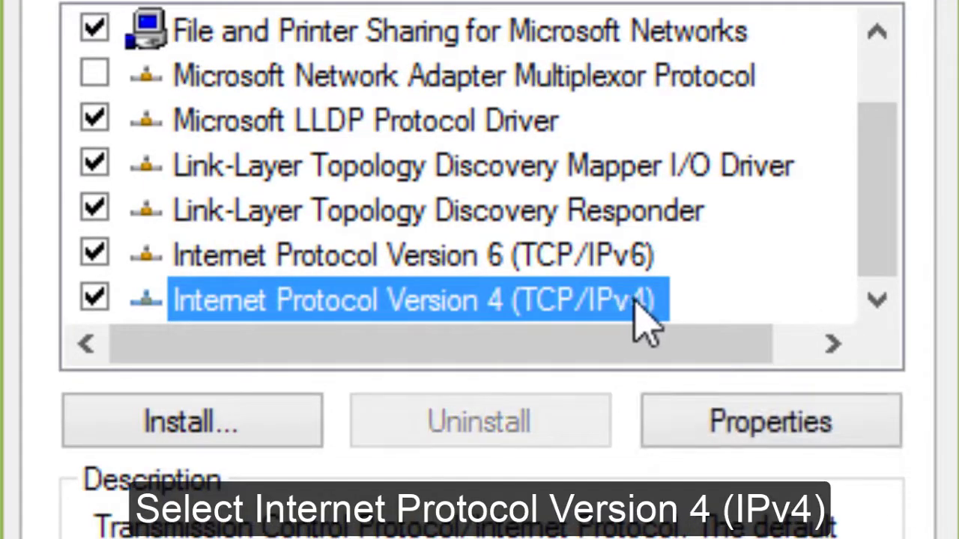
click(824, 428)
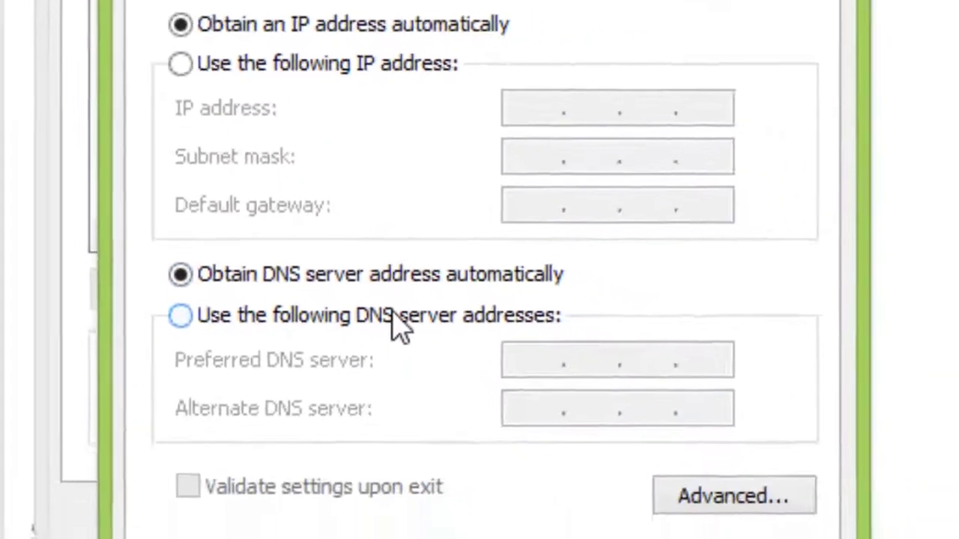
click(392, 315)
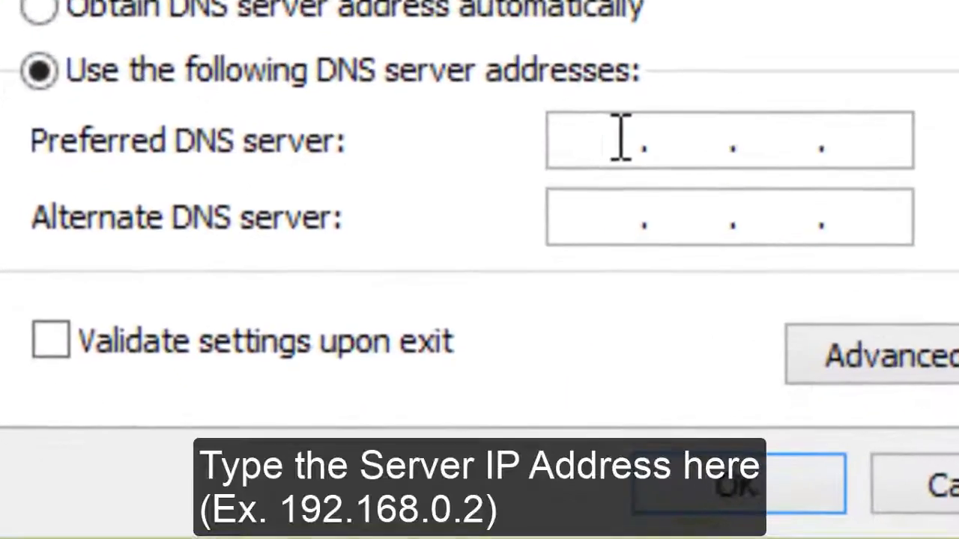
text(192.168.0.2)
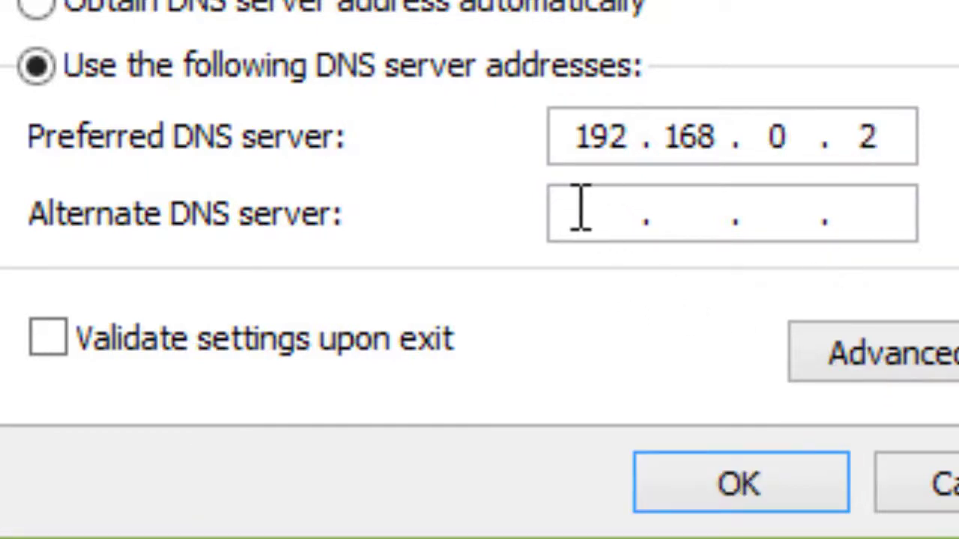
- Set the alternate DNS server to 127.0.0.1, confirm the IPv4 settings and close the adapter properties
click(579, 210)
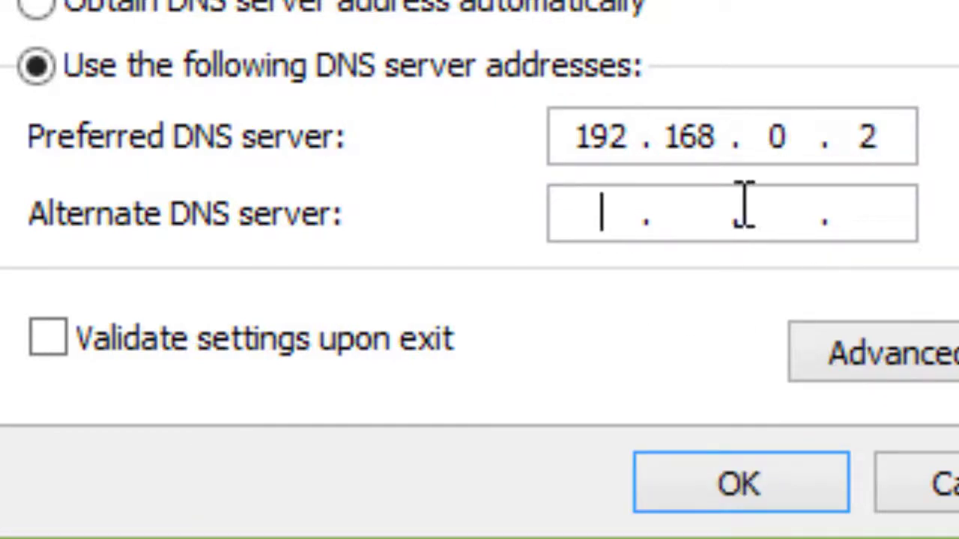
text(127 . 0 . 0 .)
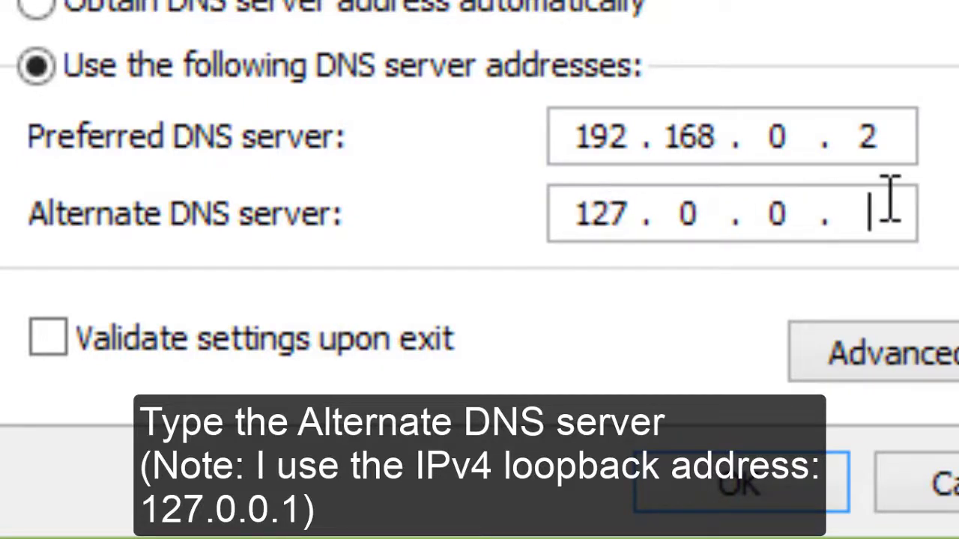
text(1)
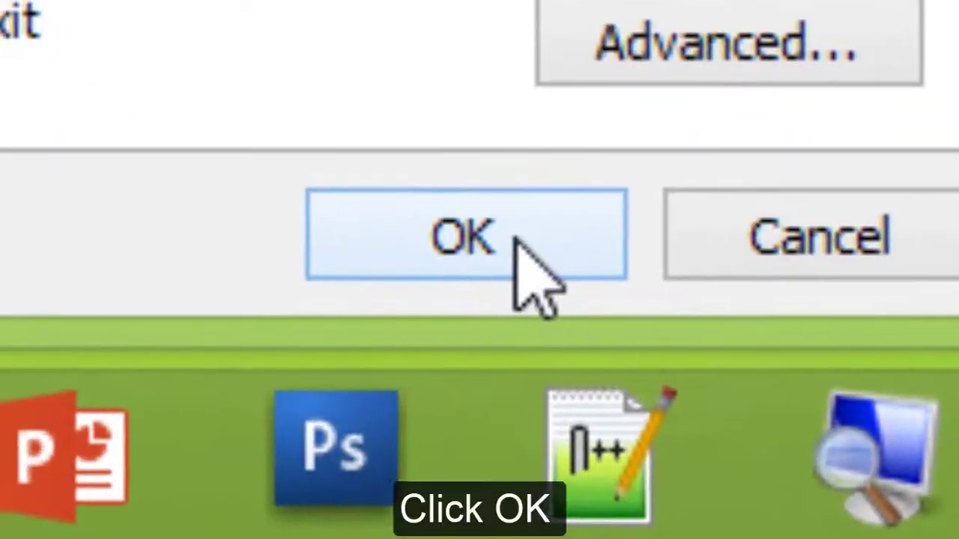
click(516, 240)
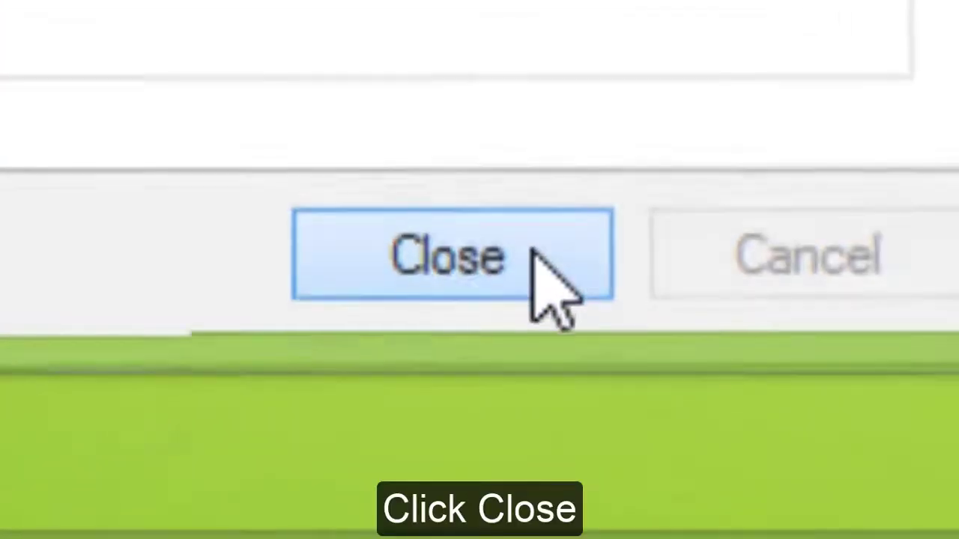
click(532, 251)
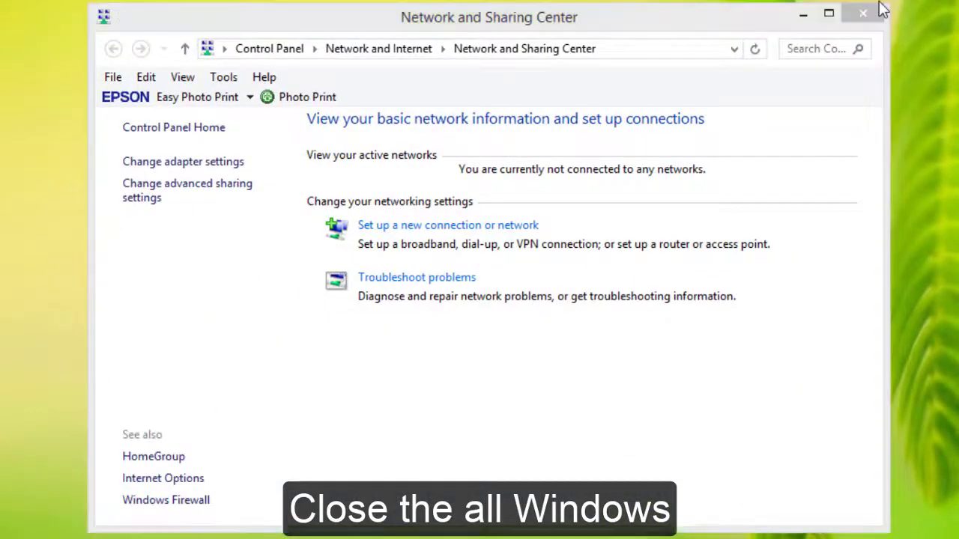
- Close the Network and Sharing Center window and return to the desktop
click(873, 11)
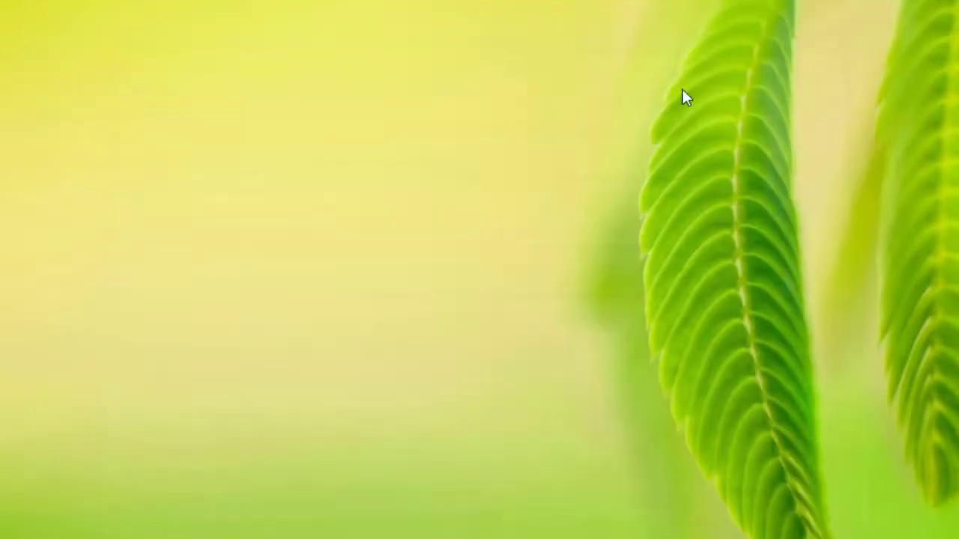
right_click(504, 81)
click(669, 143)
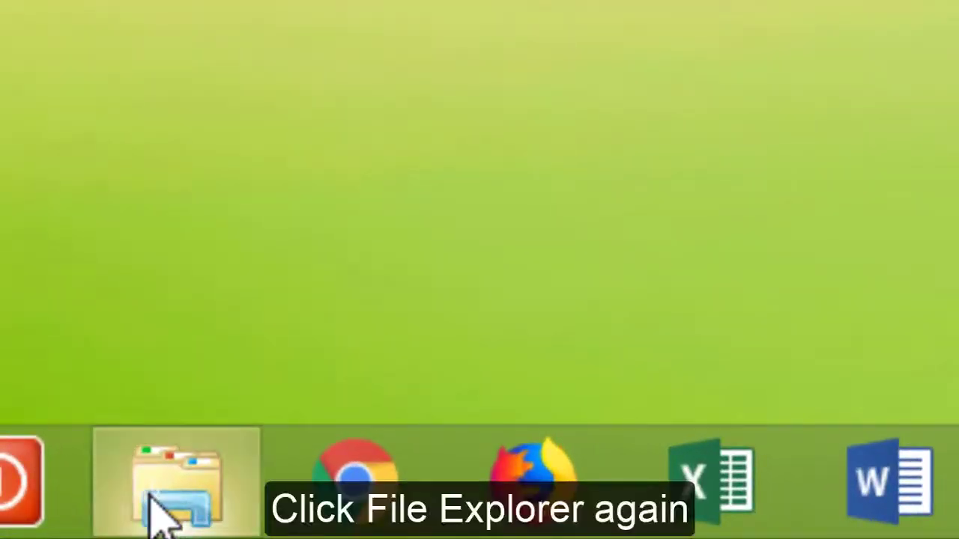
- Open the system properties of This PC in File Explorer and change the computer name, domain and workgroup settings
click(157, 513)
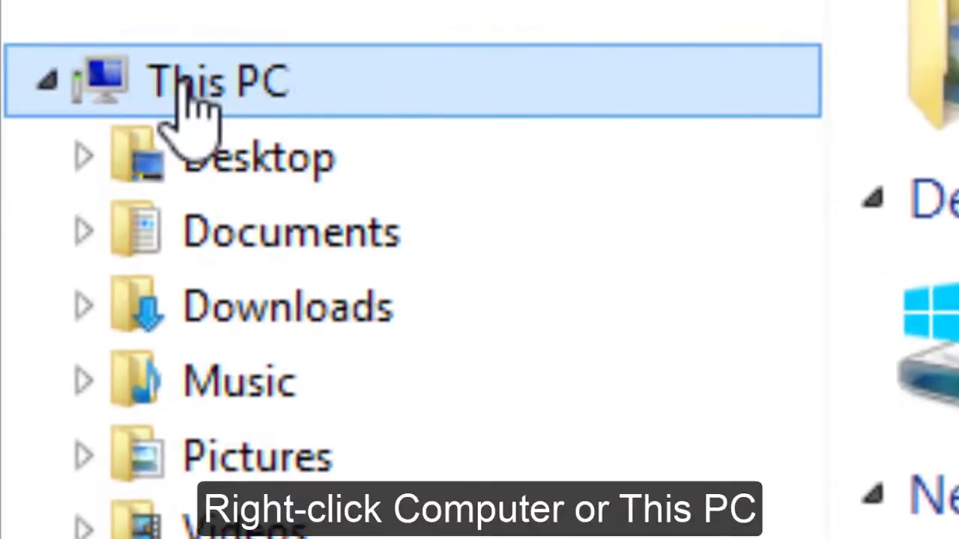
right_click(189, 88)
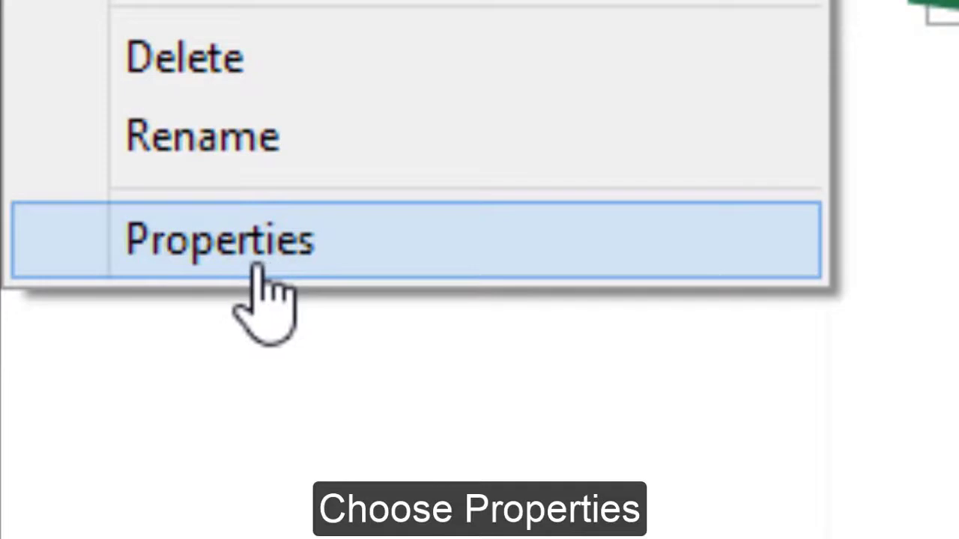
click(257, 265)
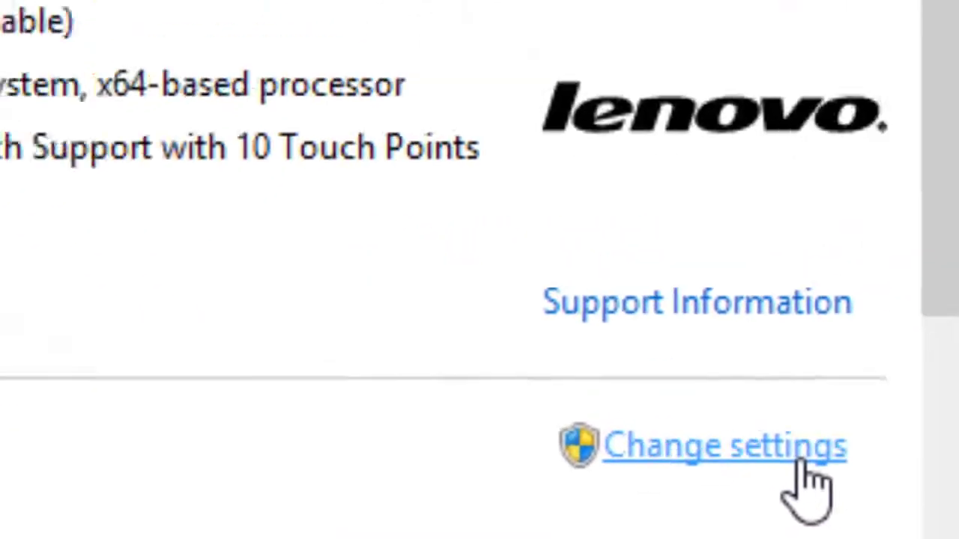
click(801, 457)
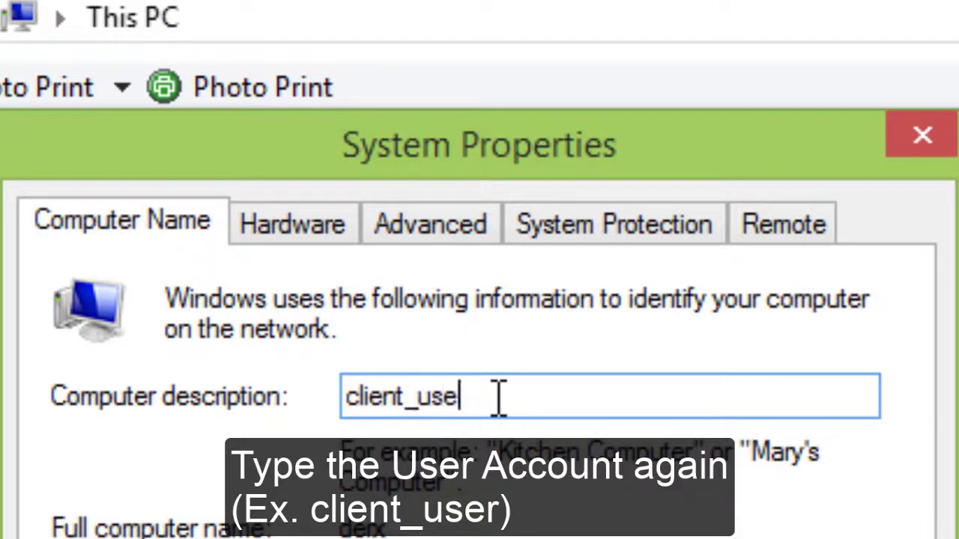
- Enter client_user as the computer description, then copy it and paste it over the existing computer name
drag(516, 400, 337, 397)
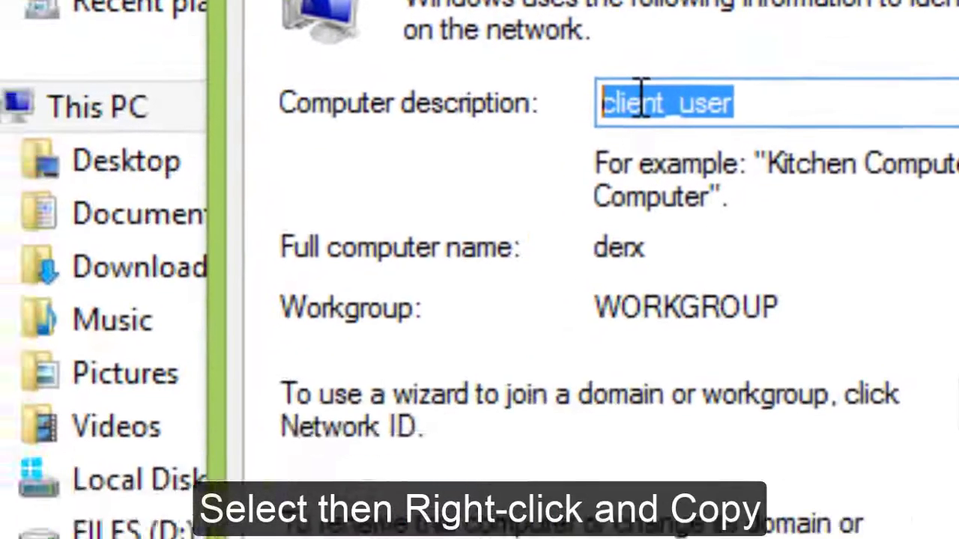
right_click(640, 97)
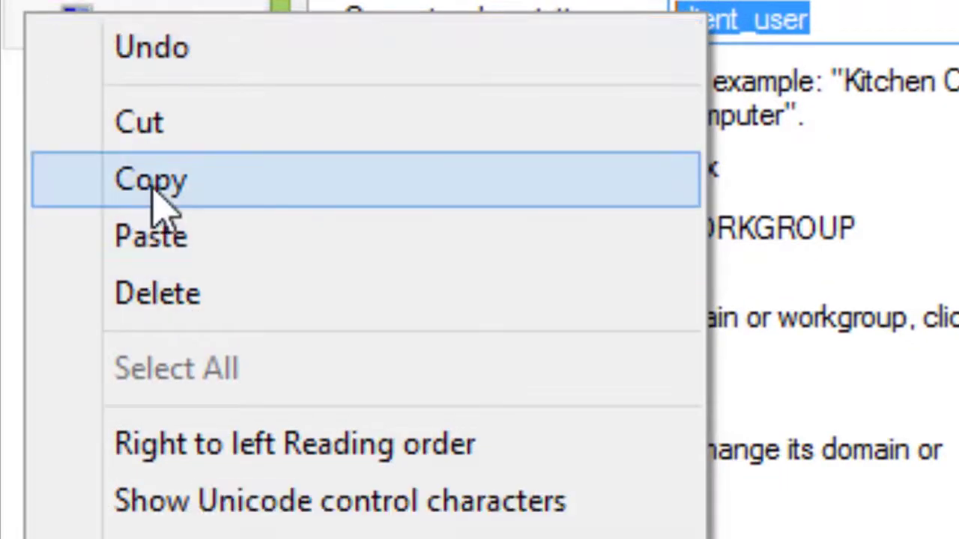
click(59, 274)
click(771, 307)
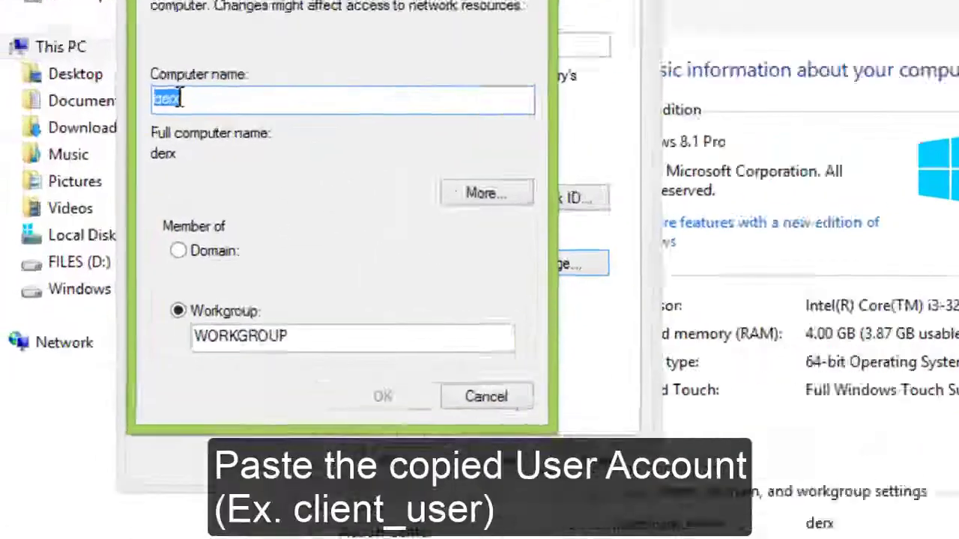
right_click(180, 98)
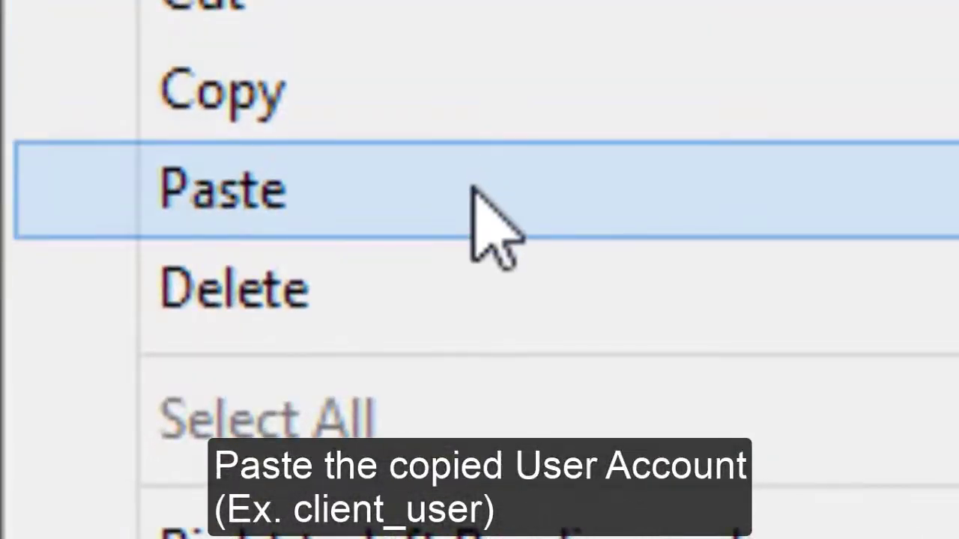
click(480, 196)
- Make the computer a member of the domain mydomain.com, apply the change and accept the non-standard computer name
click(201, 152)
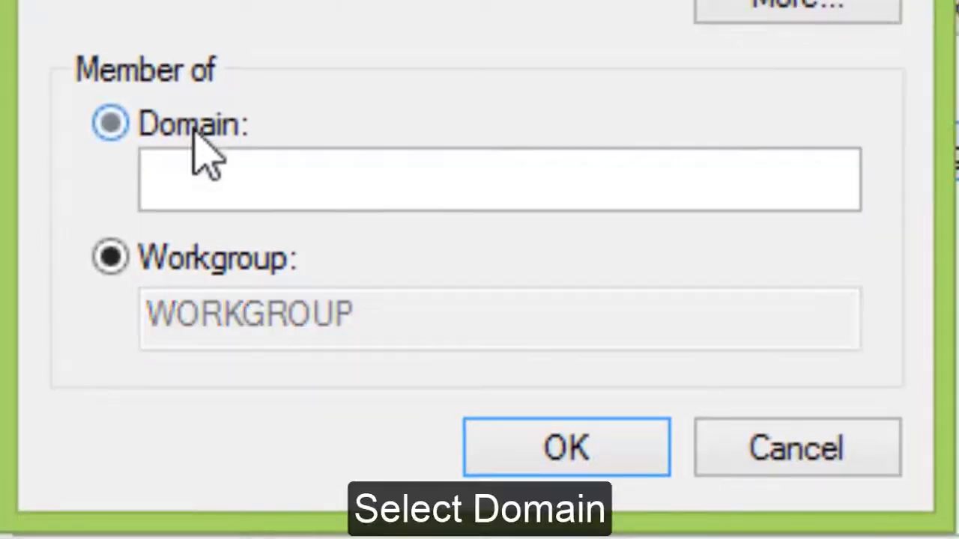
click(299, 186)
text(my)
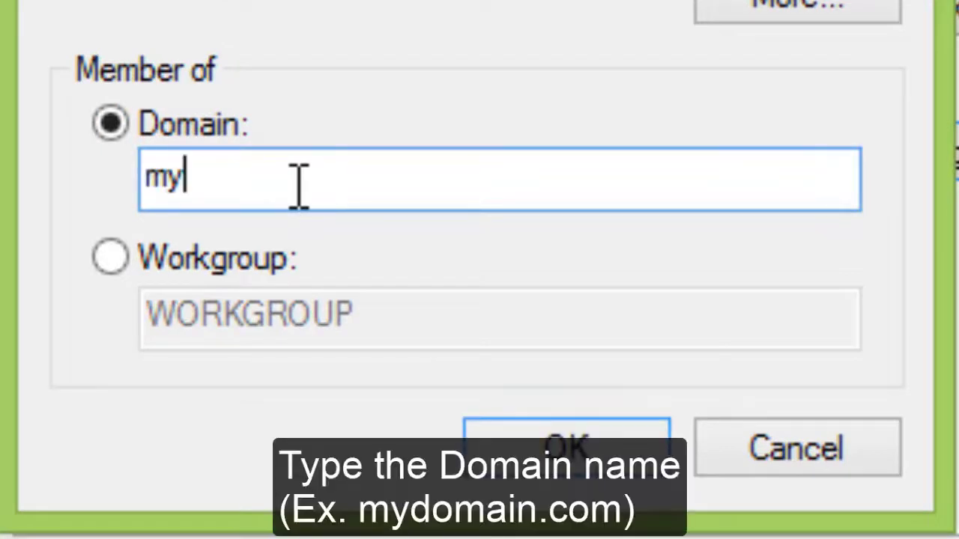
text(doma)
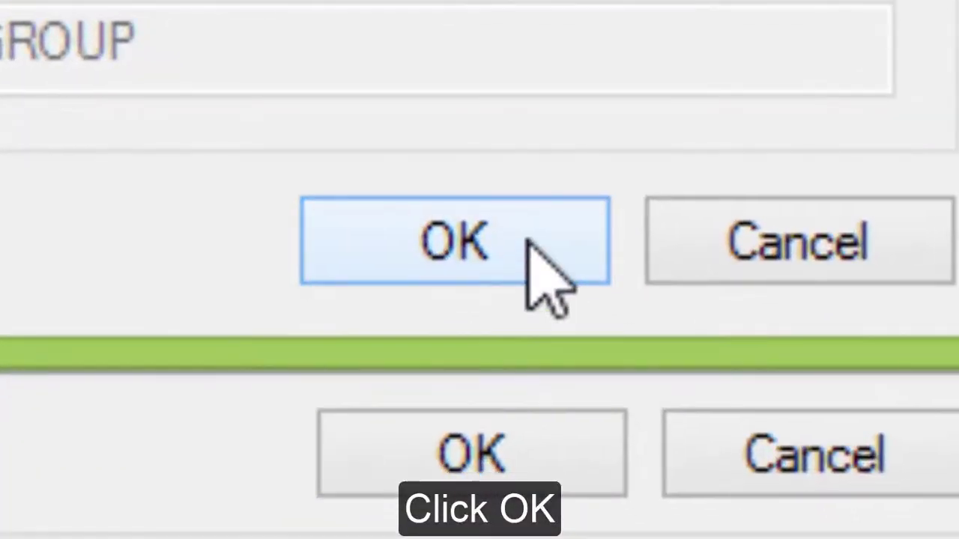
click(528, 241)
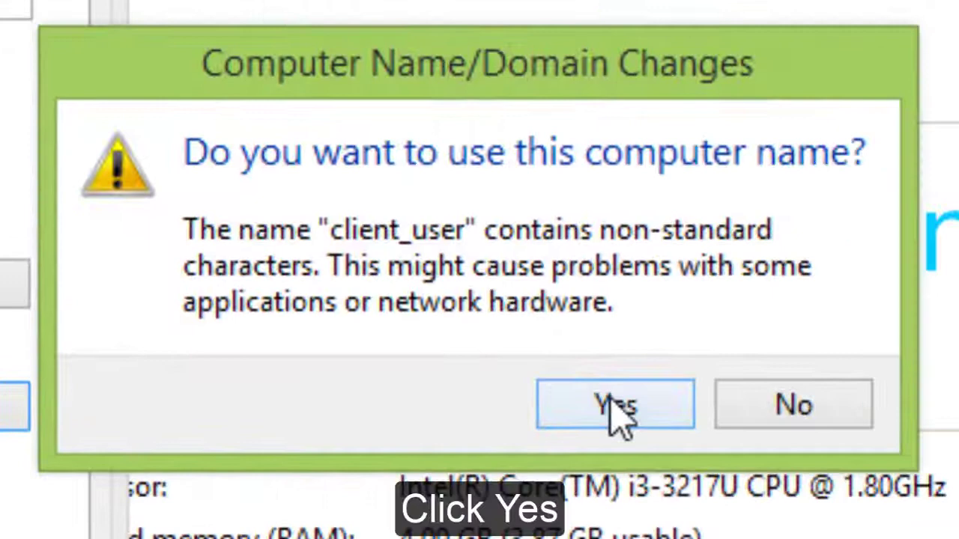
click(613, 401)
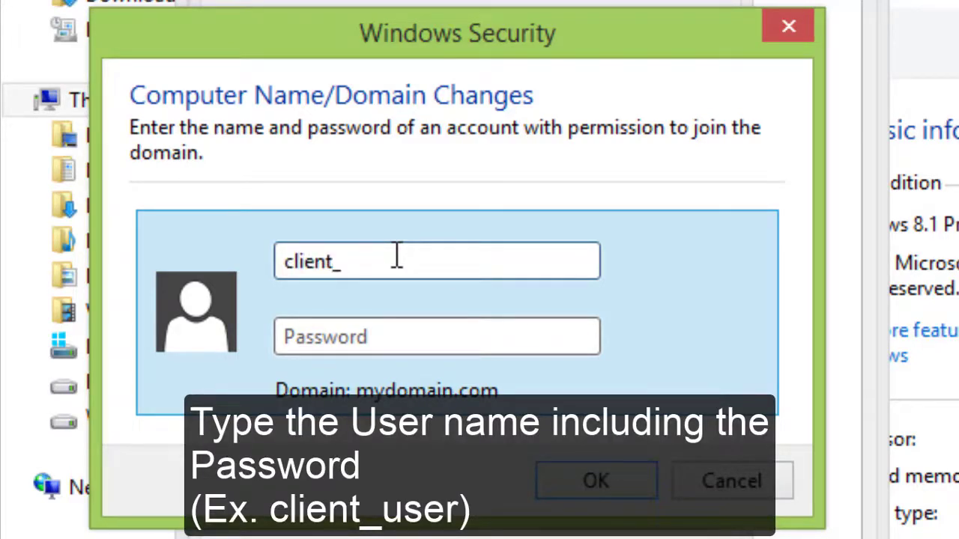
- Enter the user name client_user and the account password as credentials for joining the domain
text(r)
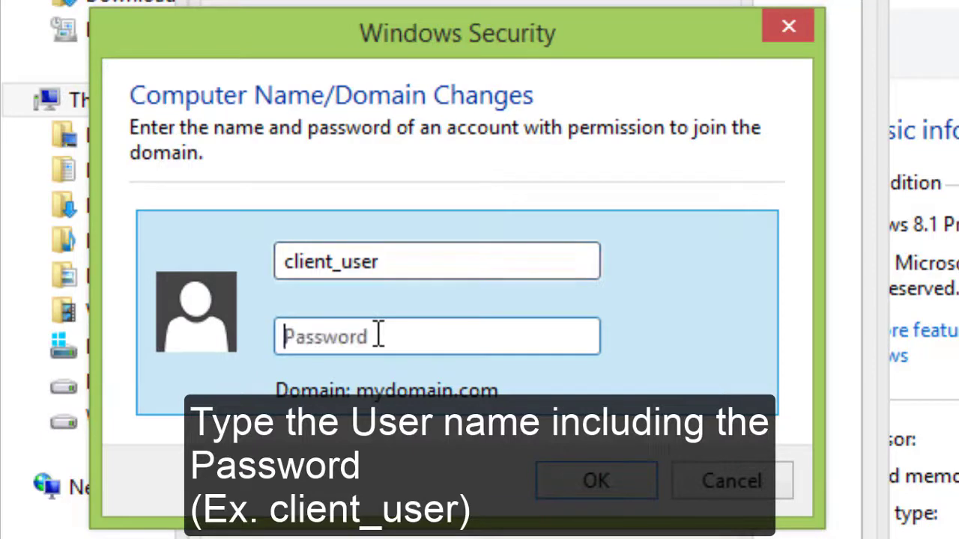
click(378, 335)
text(••••)
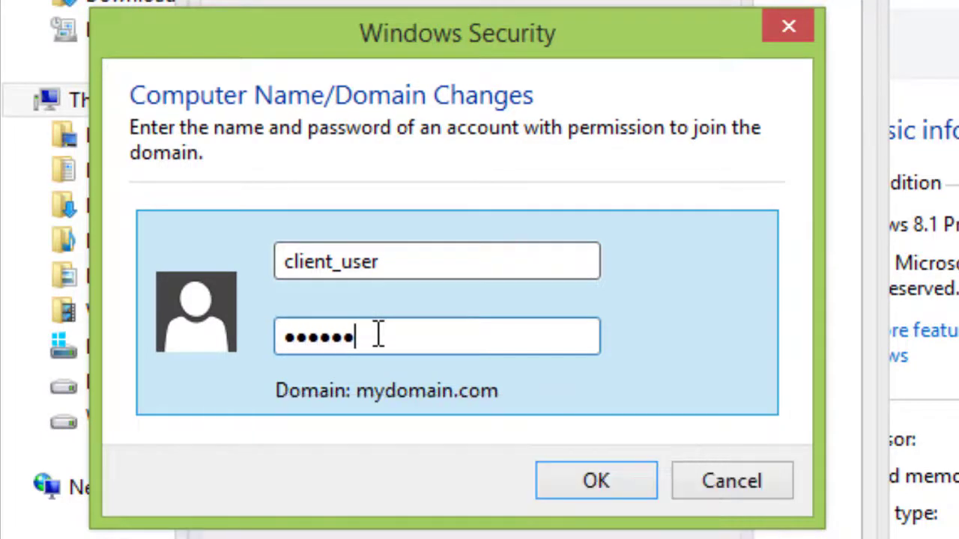